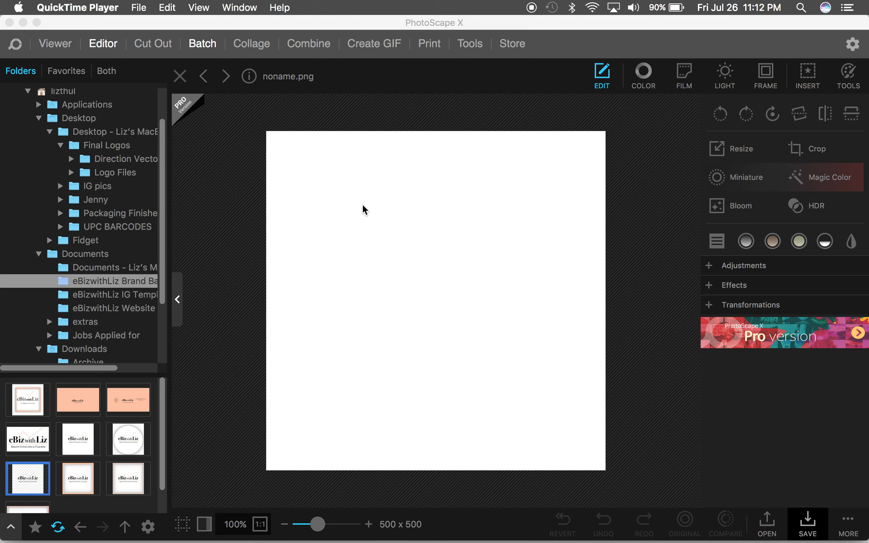
# Replace the open white image with a new 500 × 500 px canvas with a fully transparent background, and display its guide lines
pyautogui.click(180, 77)
pyautogui.click(180, 77)
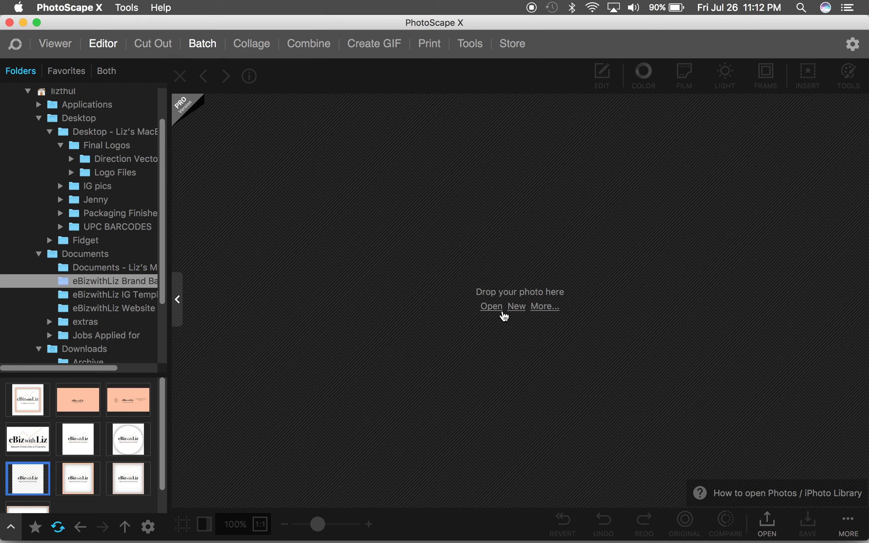
pyautogui.click(516, 306)
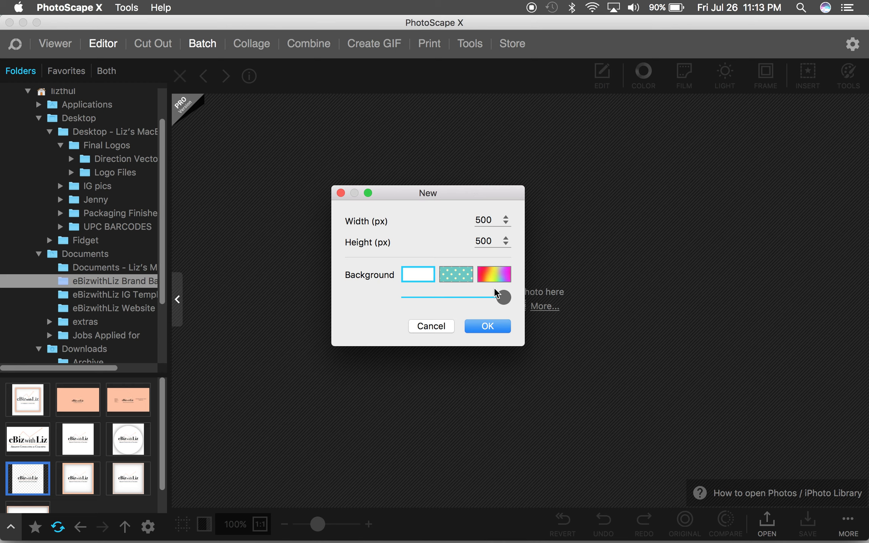
pyautogui.moveTo(503, 297); pyautogui.dragTo(404, 297)
pyautogui.click(487, 326)
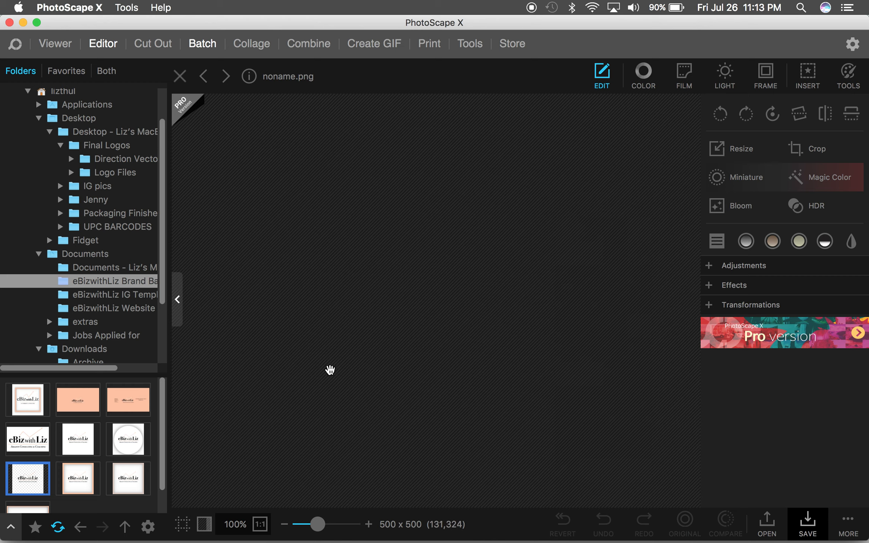
pyautogui.click(187, 525)
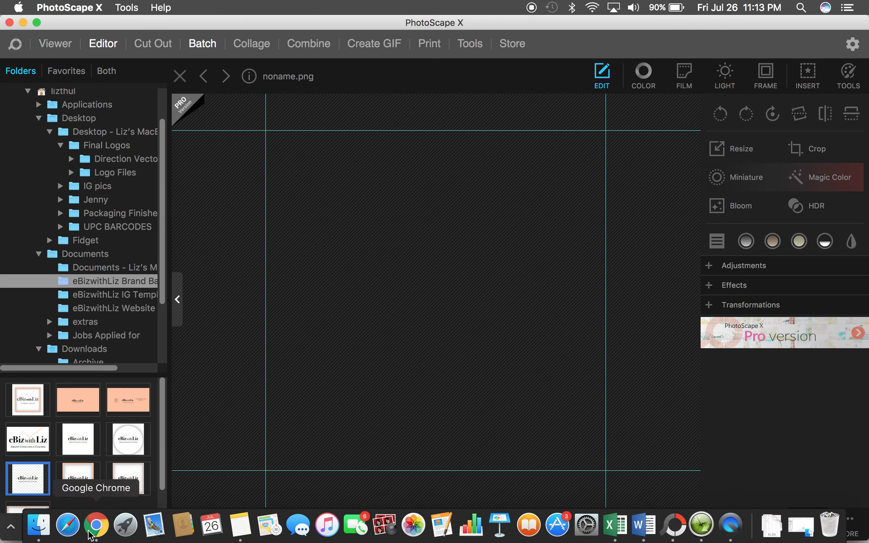
# Switch to Canva in Chrome, place the larger uploaded eBizwithLiz logo on the peach page, and return to PhotoScape X
pyautogui.click(96, 531)
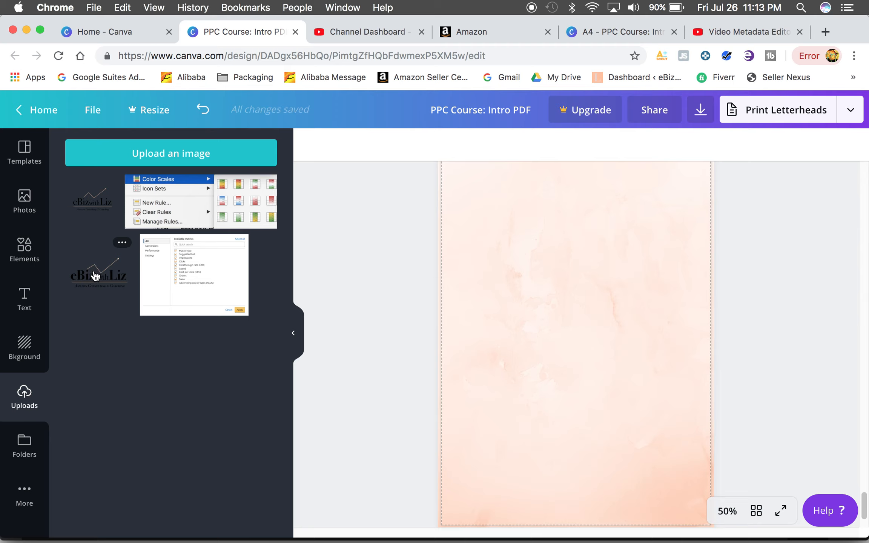
pyautogui.moveTo(95, 275); pyautogui.dragTo(504, 276)
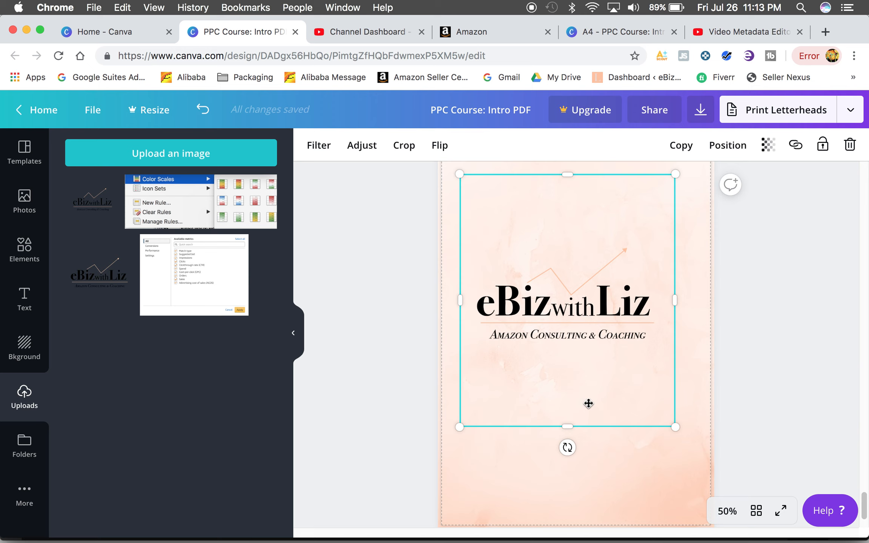
pyautogui.click(673, 525)
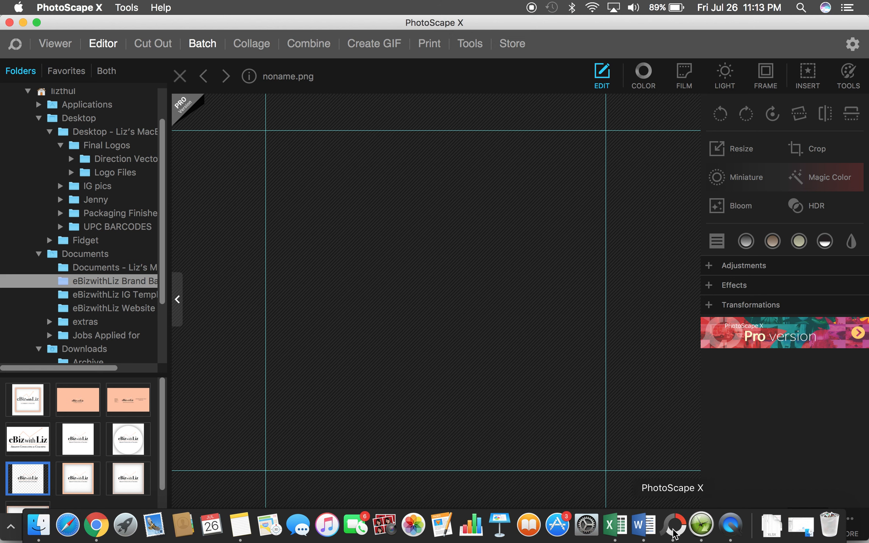
# Insert the non-italic text "eBiz Liz" in Bodoni 72 Oldstyle, leaving a gap of several spaces between the two words
pyautogui.click(806, 76)
pyautogui.click(732, 80)
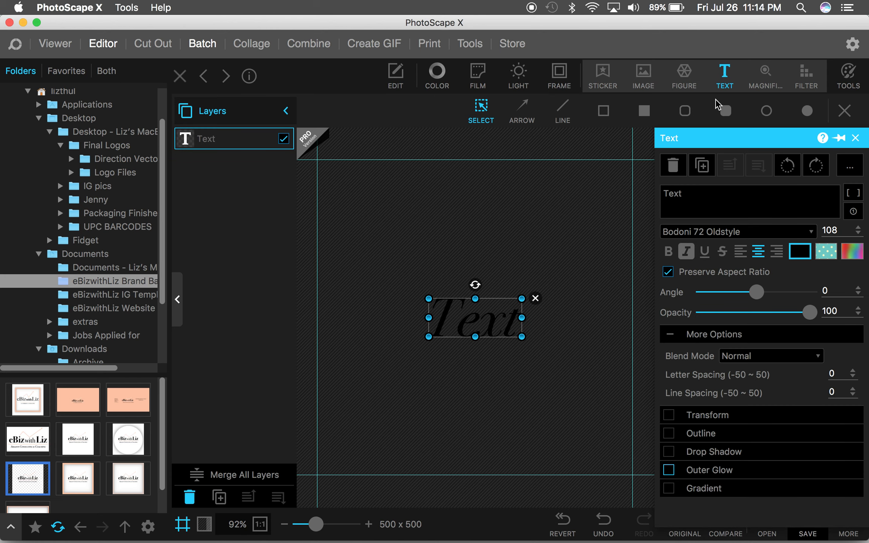
pyautogui.click(687, 251)
pyautogui.click(692, 193)
pyautogui.doubleClick(692, 193)
pyautogui.write('eBizw')
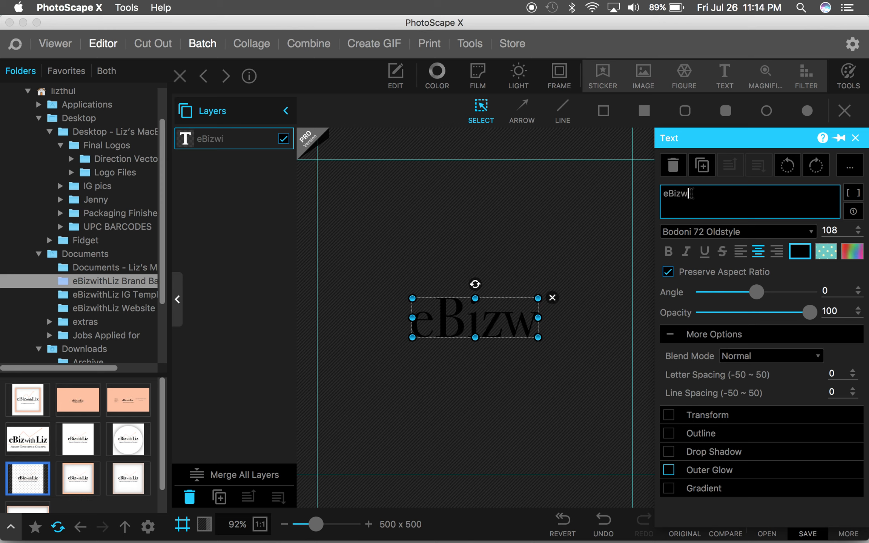
pyautogui.press('BackSpace')
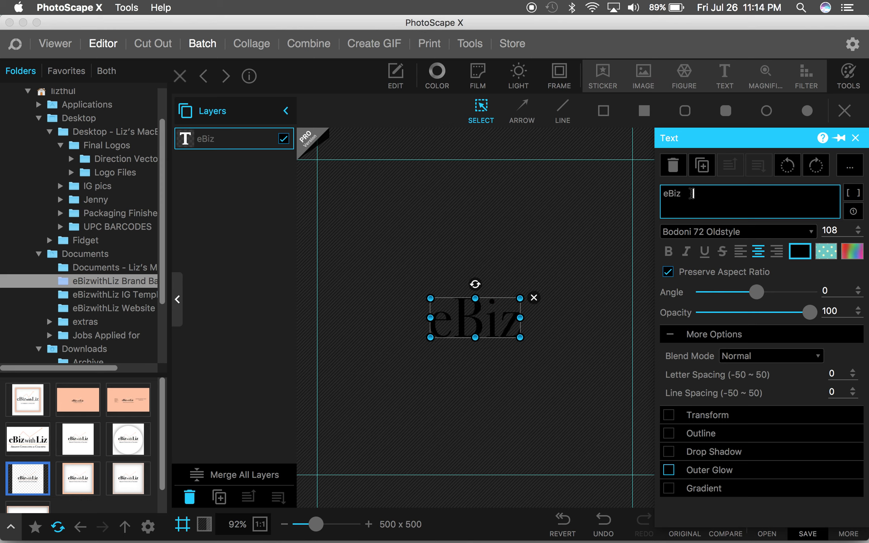
pyautogui.write('Liz')
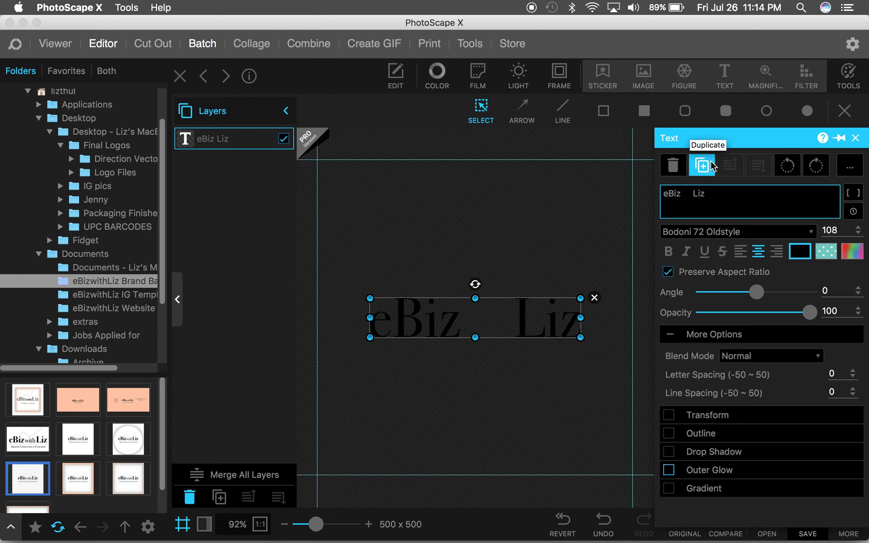
pyautogui.click(600, 210)
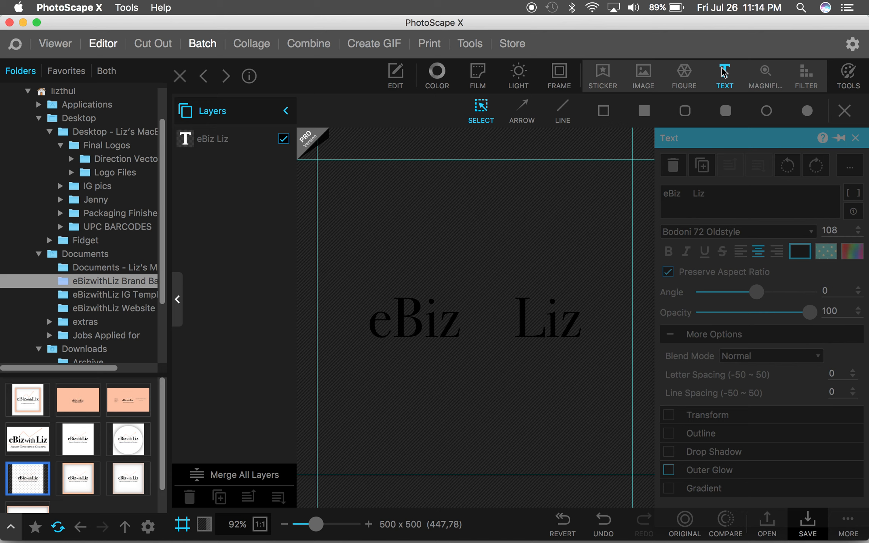
# Add a separate text "with", shrink it to size 64, and fit it into the gap between "eBiz" and "Liz"
pyautogui.click(724, 72)
pyautogui.doubleClick(694, 196)
pyautogui.write('with')
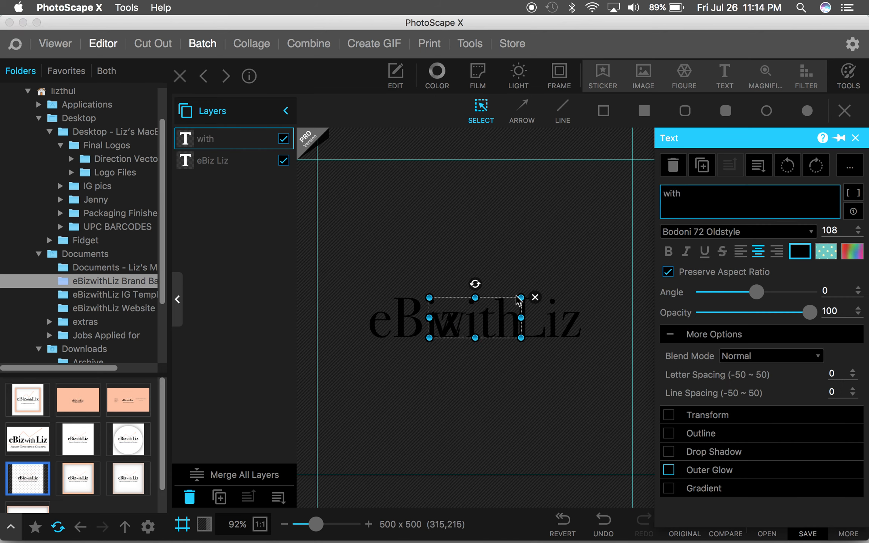
pyautogui.moveTo(521, 298); pyautogui.dragTo(497, 320)
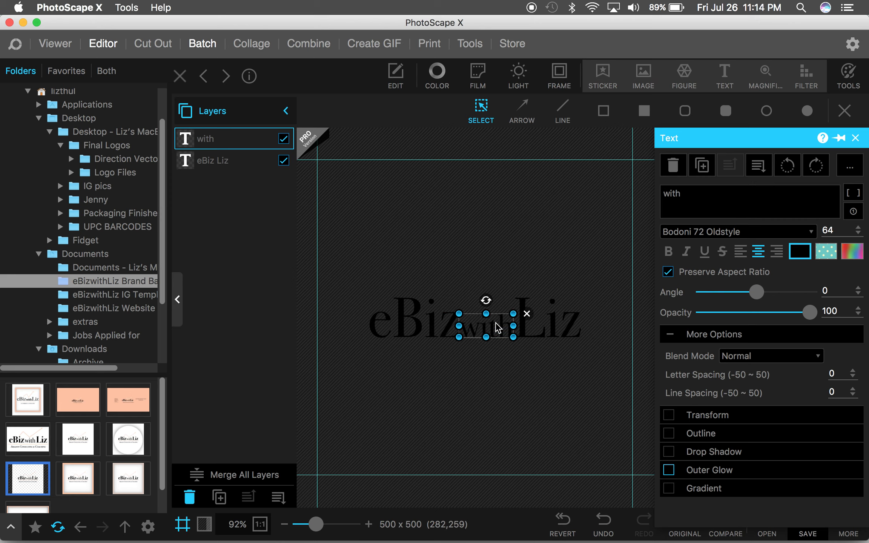
pyautogui.click(520, 235)
pyautogui.click(495, 320)
pyautogui.click(504, 248)
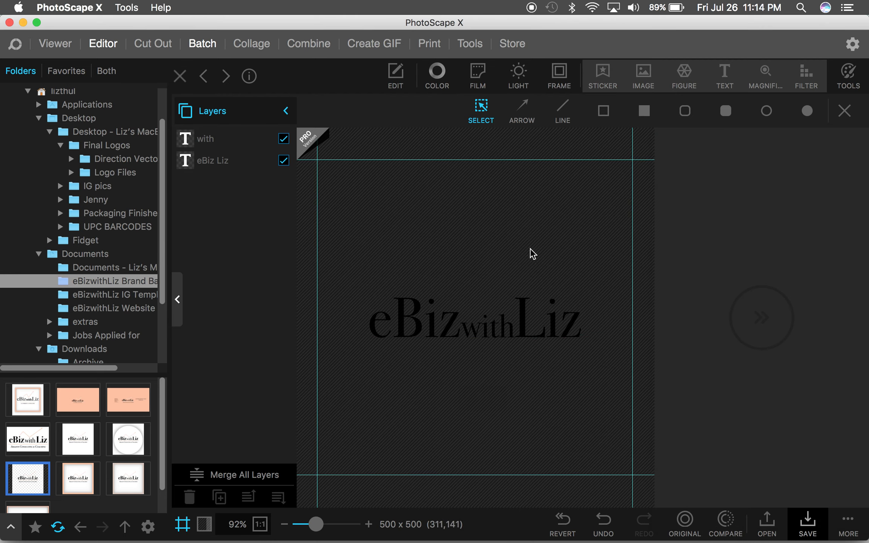
# Draw a peach arrow rising above the text and bend it into a zigzag with a peak over "eBiz" and a dip over "with"
pyautogui.click(522, 108)
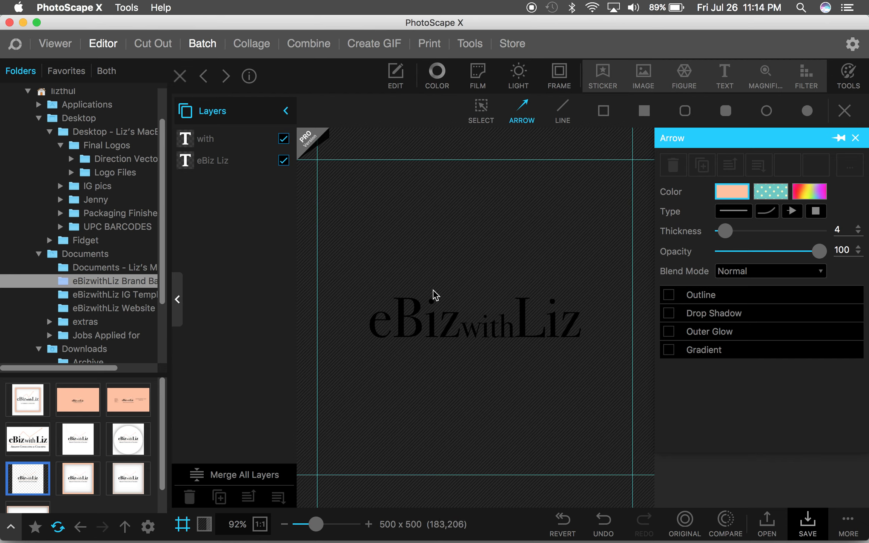
pyautogui.moveTo(433, 291); pyautogui.dragTo(550, 259)
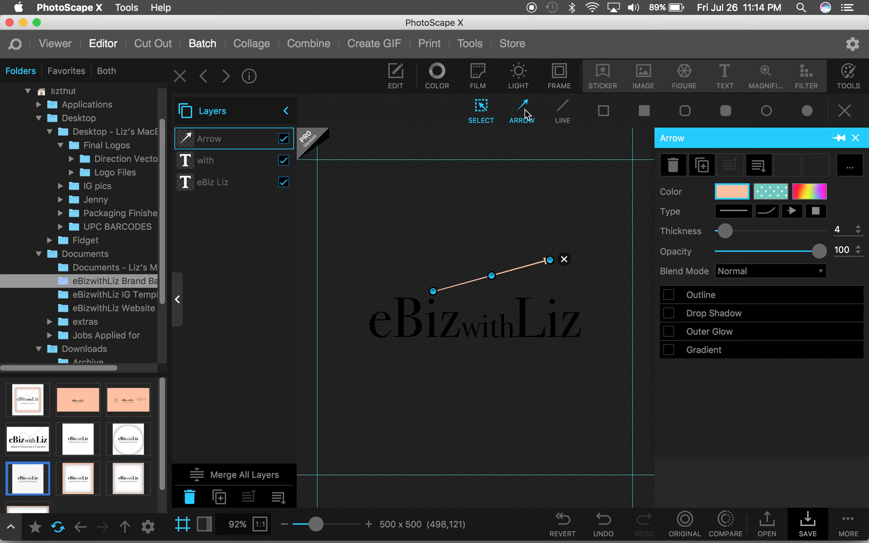
pyautogui.click(769, 210)
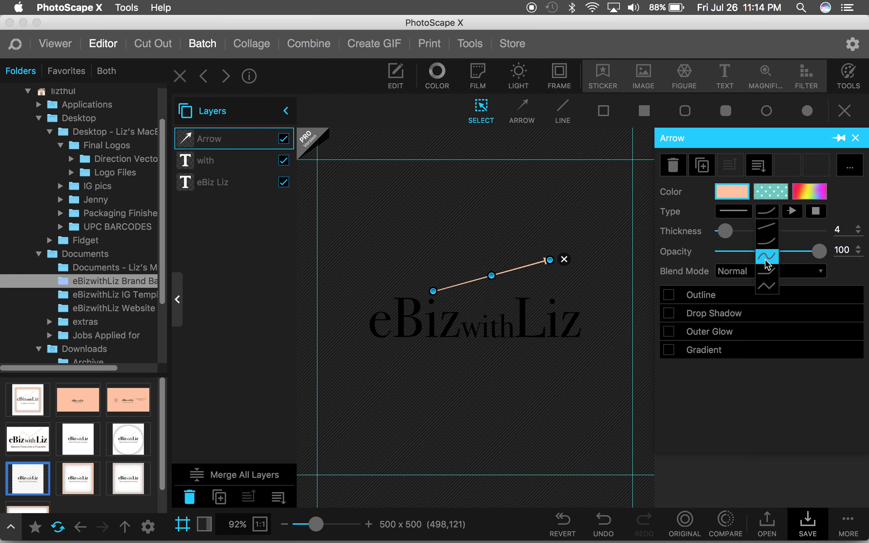
pyautogui.click(768, 288)
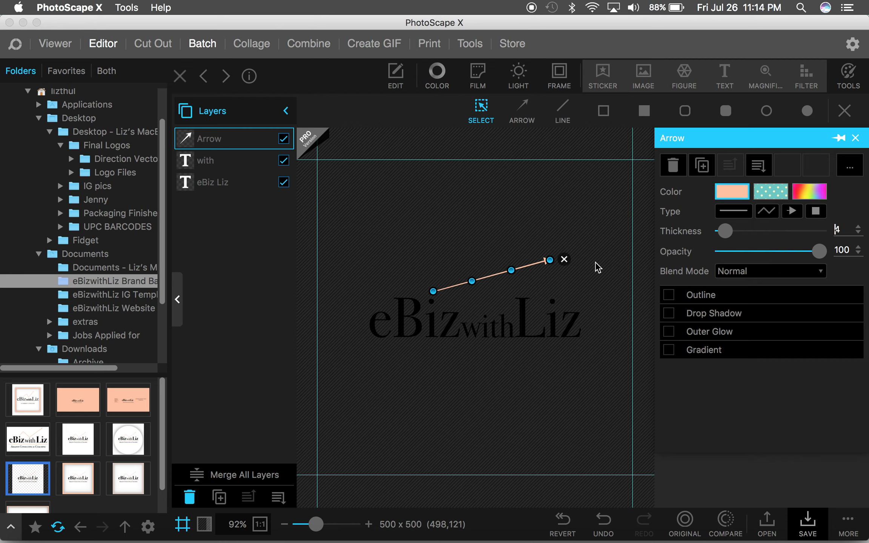
pyautogui.moveTo(469, 283); pyautogui.dragTo(442, 264)
pyautogui.moveTo(511, 270); pyautogui.dragTo(488, 307)
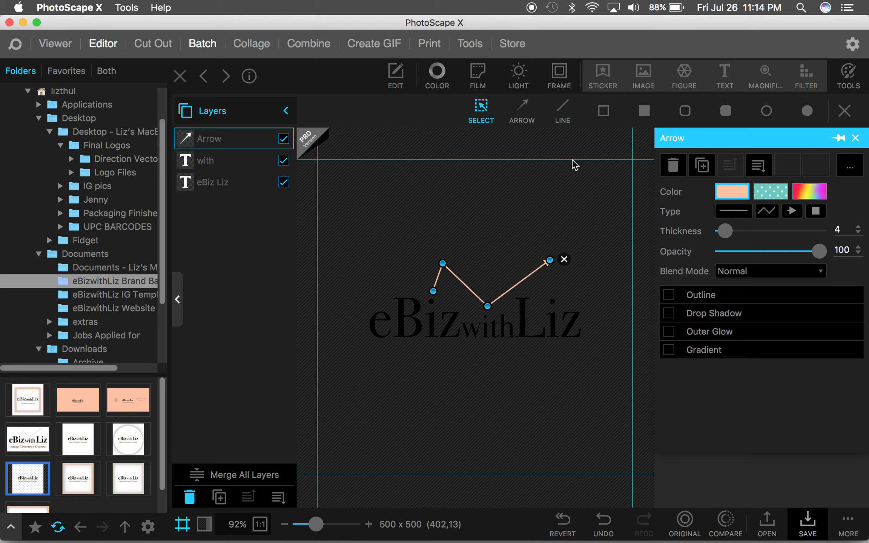
# Draw a straight horizontal peach line of thickness 4 directly beneath the eBizwithLiz text
pyautogui.click(564, 112)
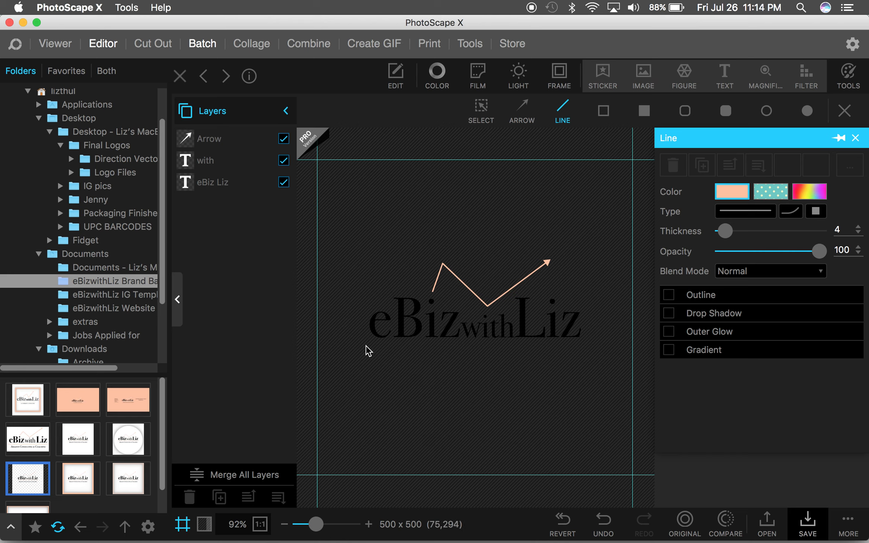
pyautogui.moveTo(376, 348); pyautogui.dragTo(571, 347)
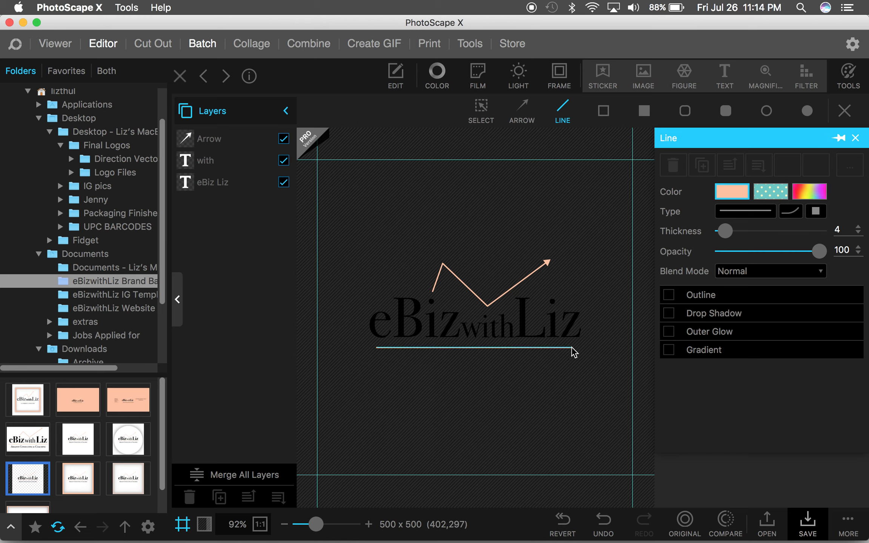
# Add another text object in Bodoni 72 Smallcaps, move it below the line's start, and reduce it to size 76
pyautogui.click(723, 74)
pyautogui.click(757, 231)
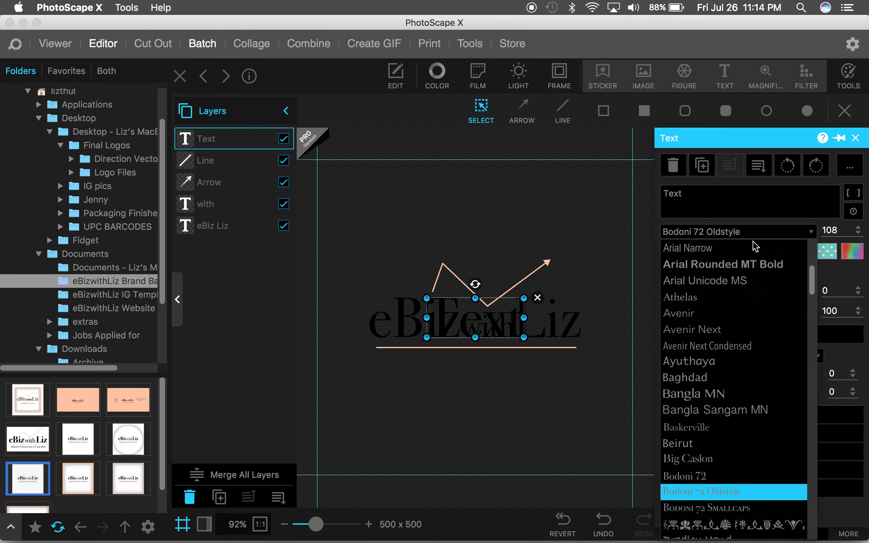
pyautogui.scroll(-1, 735, 396)
pyautogui.scroll(-1, 735, 396)
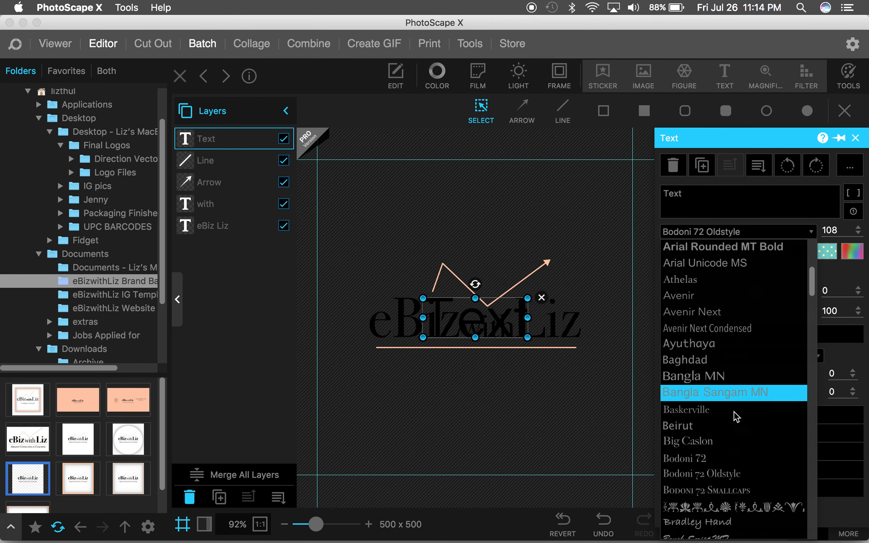
pyautogui.click(717, 491)
pyautogui.moveTo(477, 326); pyautogui.dragTo(422, 383)
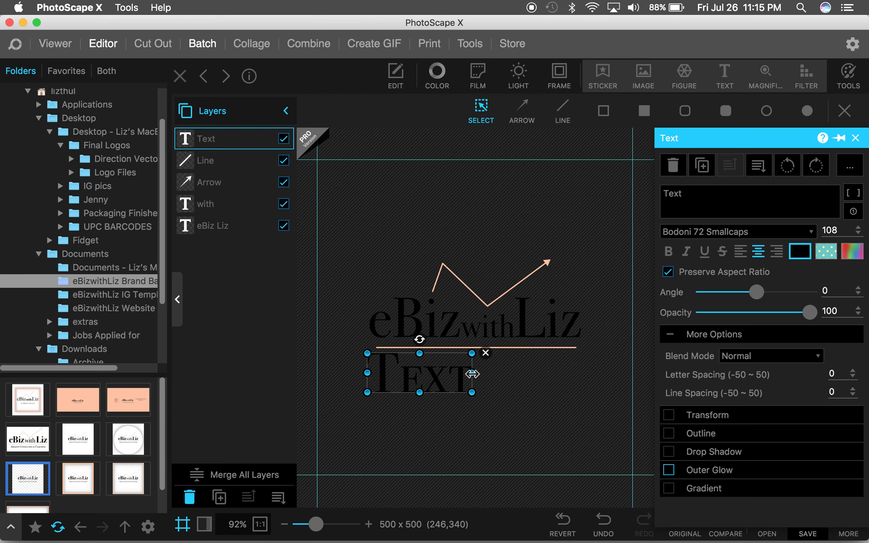
pyautogui.moveTo(472, 374); pyautogui.dragTo(440, 383)
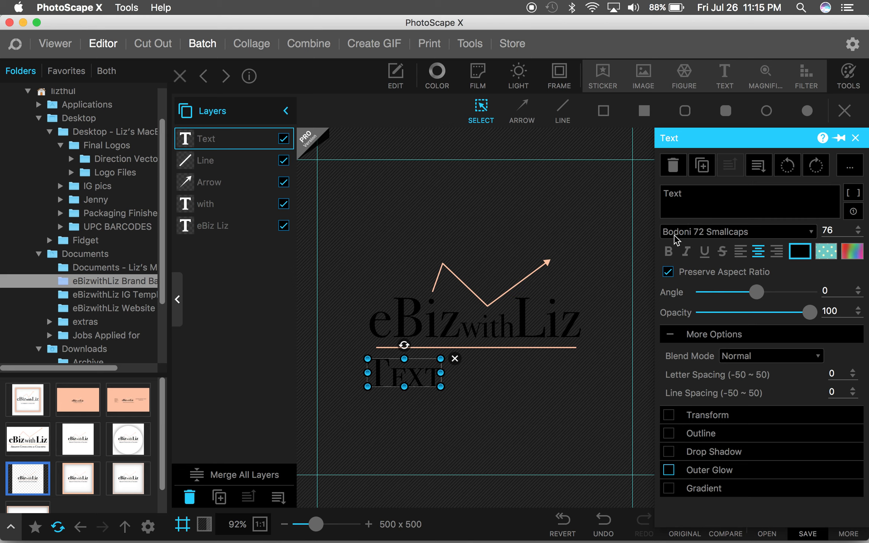
# Change the new text to "Amazon Consulting & Coaching", shrink it to size 31, and align it under the line
pyautogui.click(699, 200)
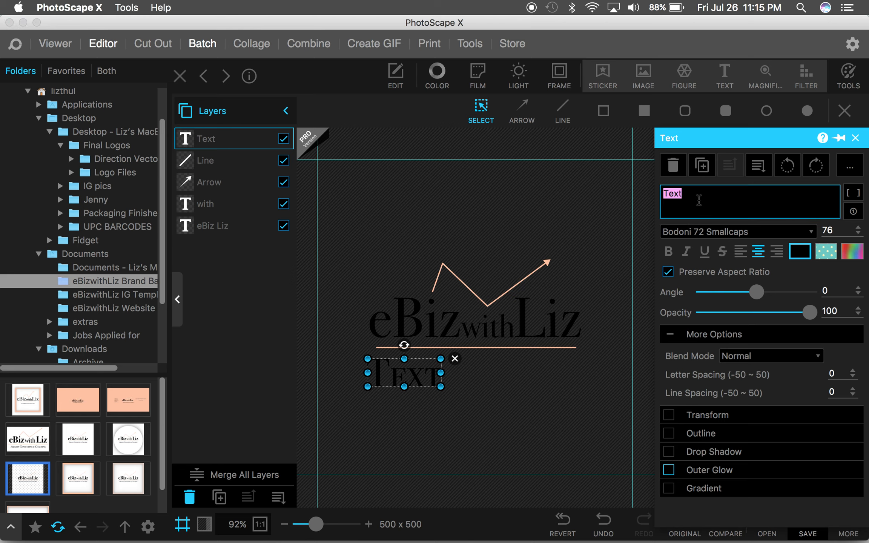
pyautogui.write('Am')
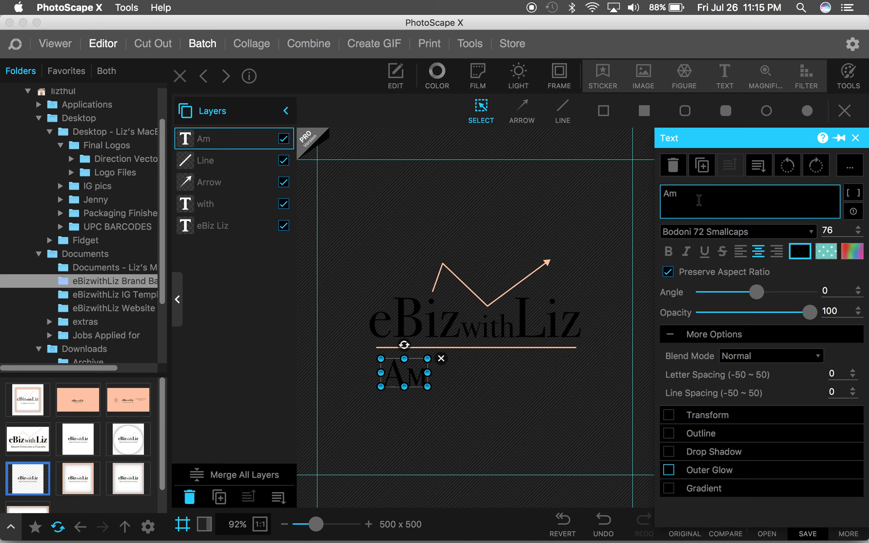
pyautogui.write('azon Consu')
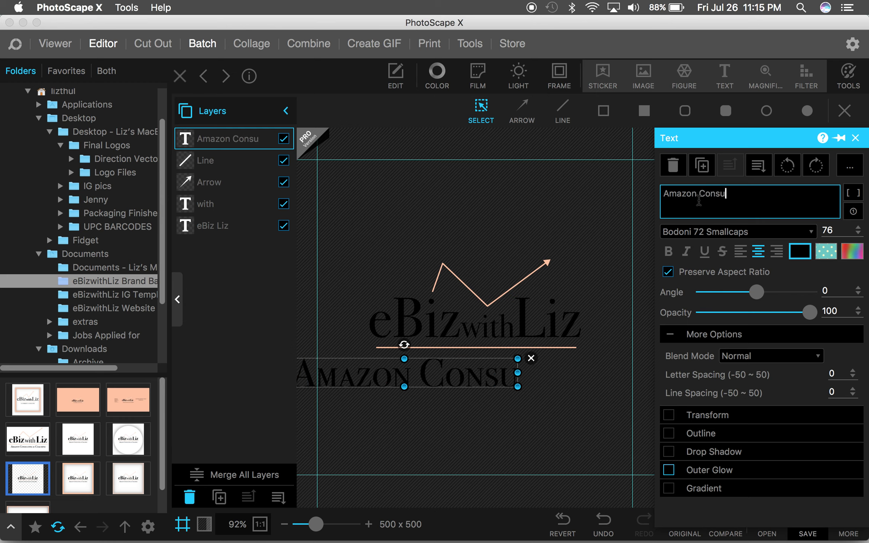
pyautogui.write('lting & Coaching')
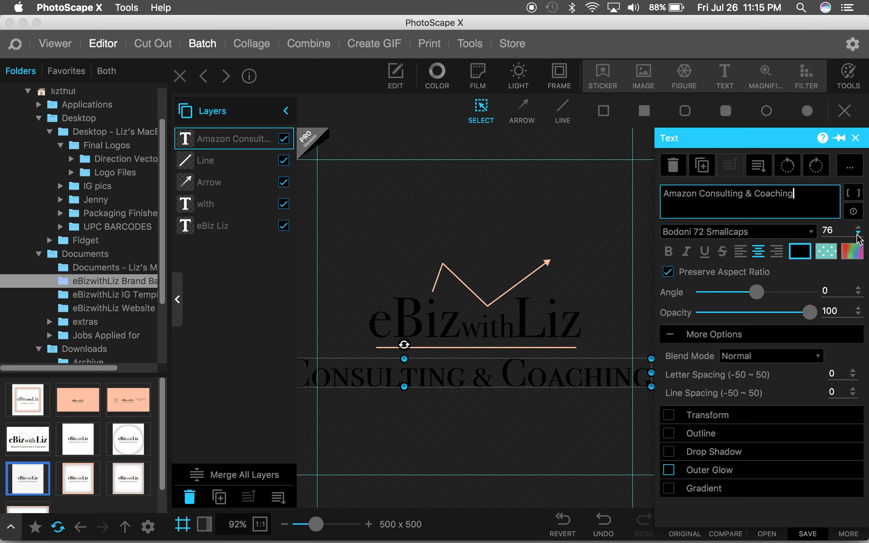
pyautogui.moveTo(653, 359); pyautogui.dragTo(426, 369)
pyautogui.moveTo(359, 375); pyautogui.dragTo(538, 373)
pyautogui.moveTo(605, 371); pyautogui.dragTo(547, 364)
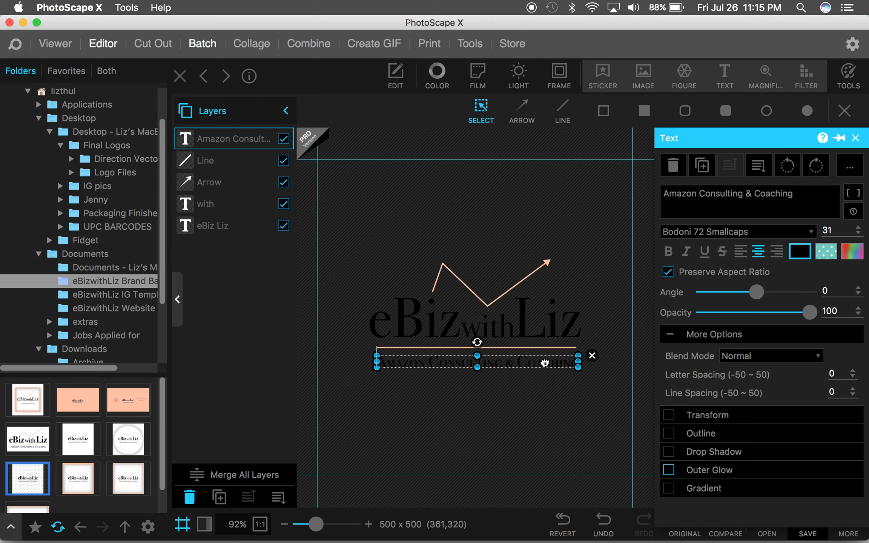
pyautogui.click(533, 412)
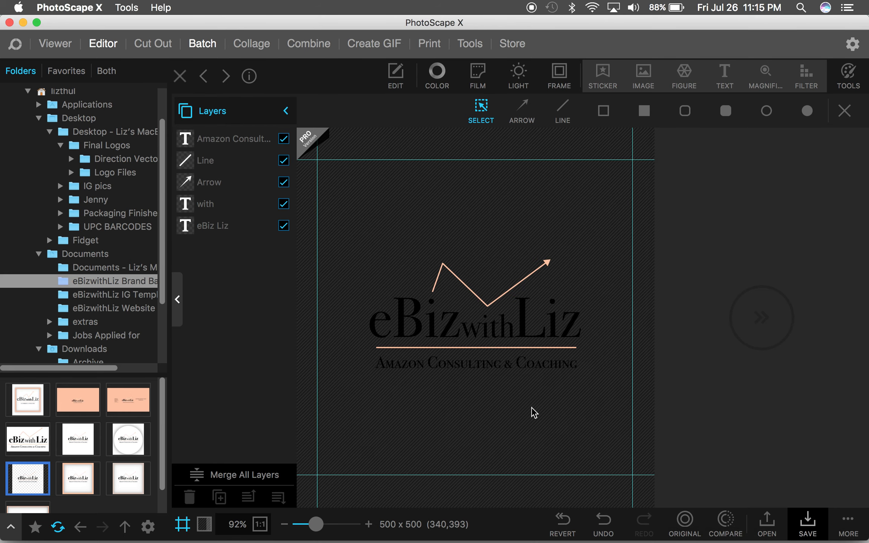
# Italicize the "Amazon Consulting & Coaching" tagline
pyautogui.click(531, 362)
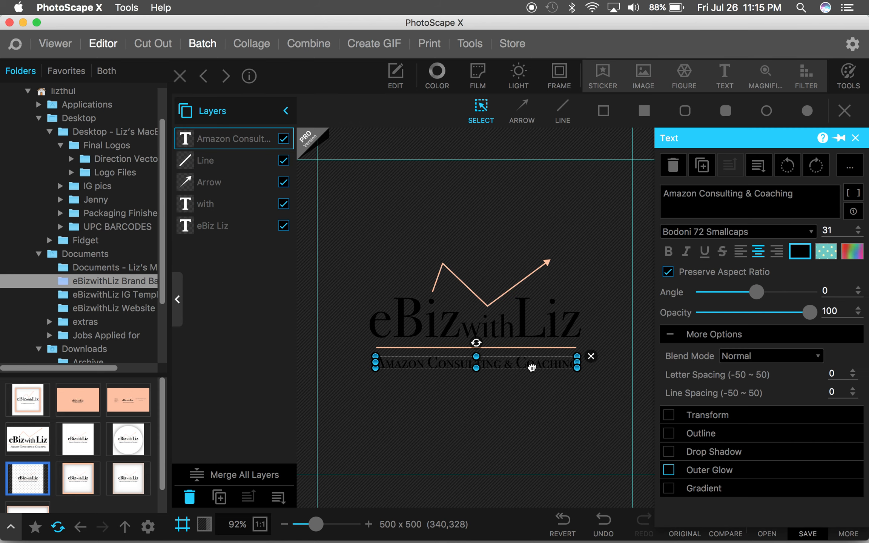
pyautogui.click(688, 253)
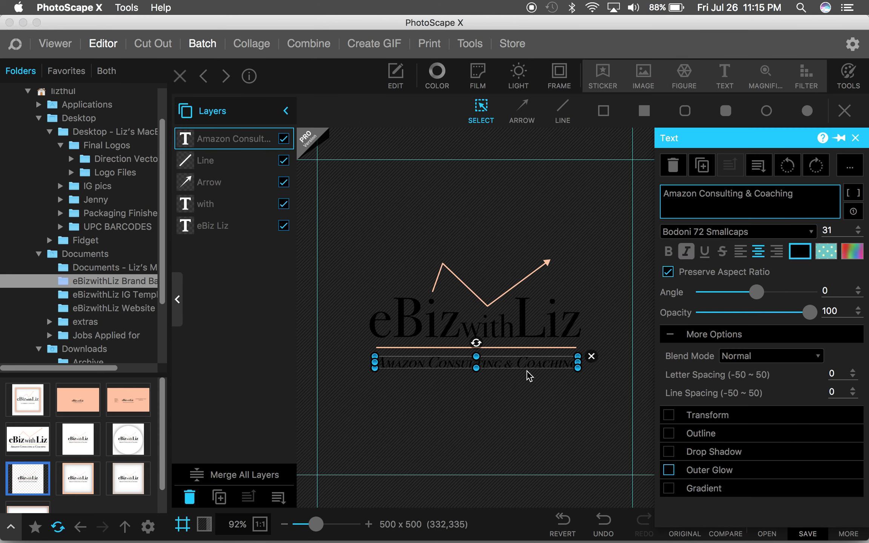
pyautogui.click(507, 420)
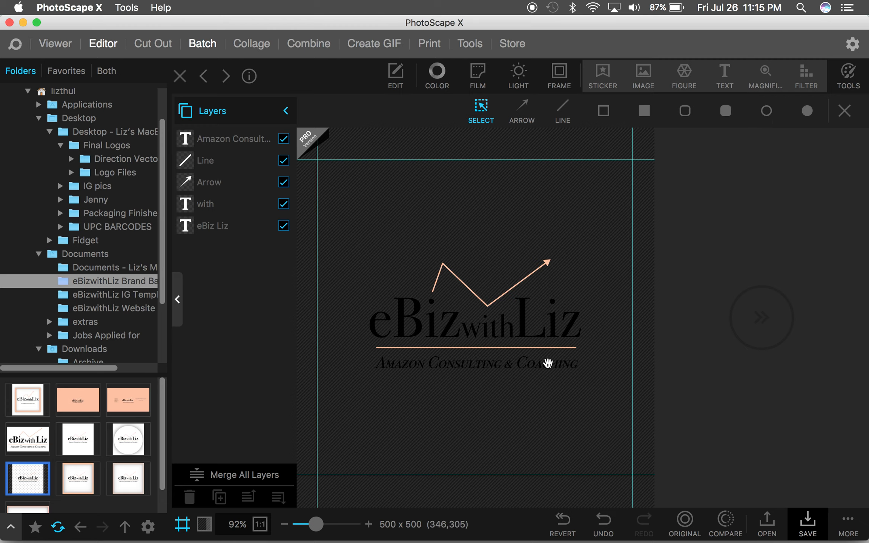
# Save the logo to the Desktop as a PNG file named tutorial
pyautogui.click(807, 523)
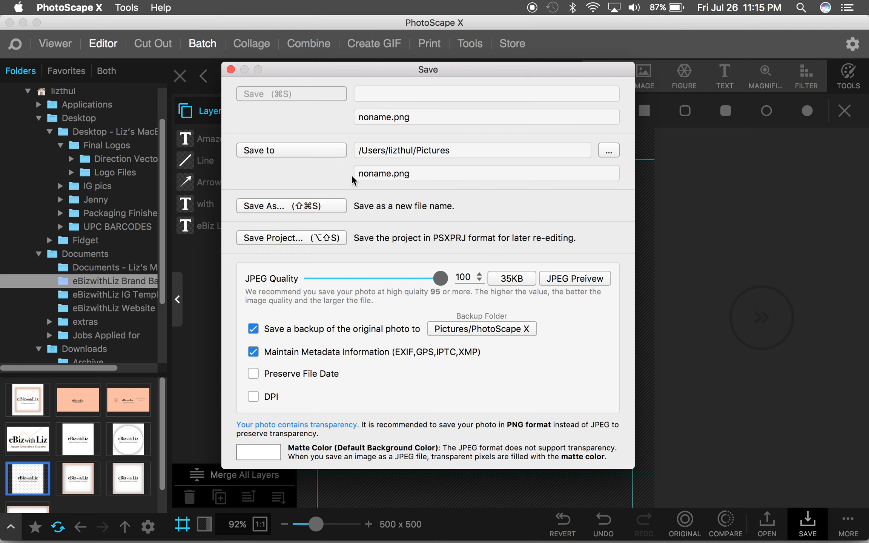
pyautogui.click(300, 207)
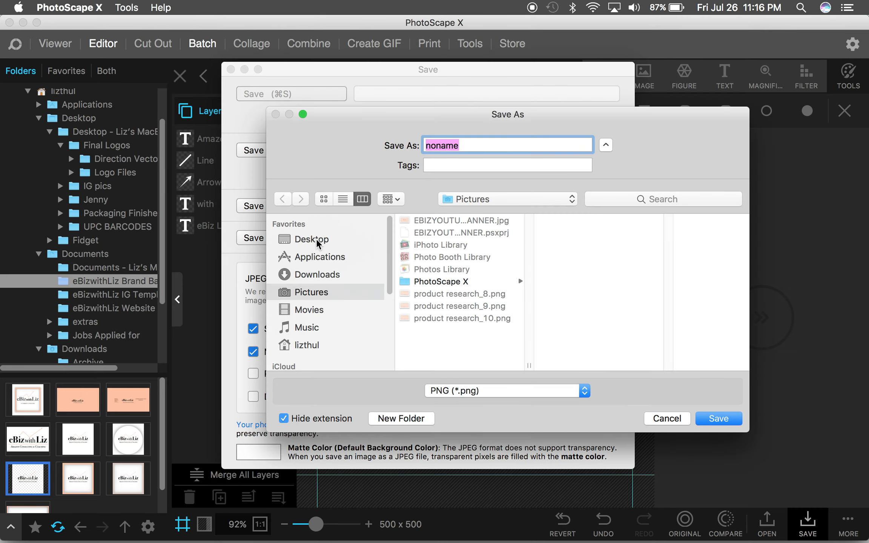
pyautogui.click(468, 390)
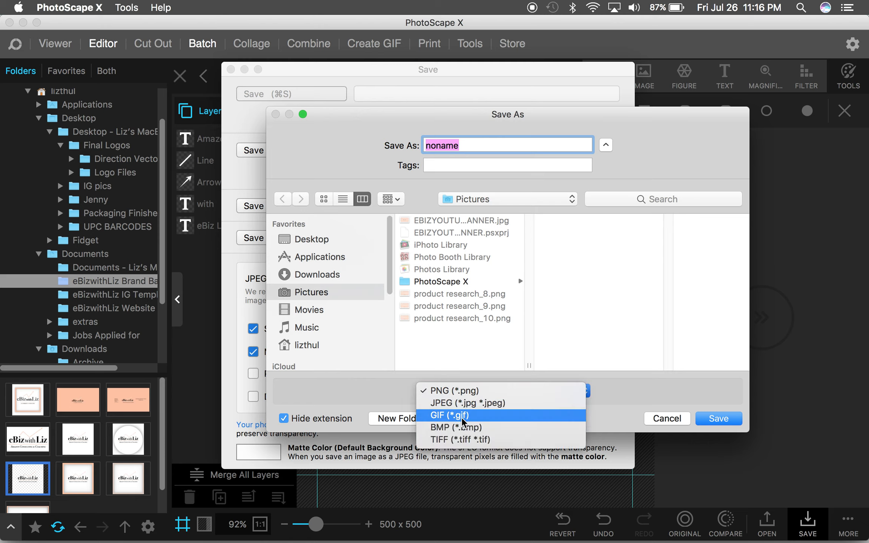
pyautogui.click(466, 392)
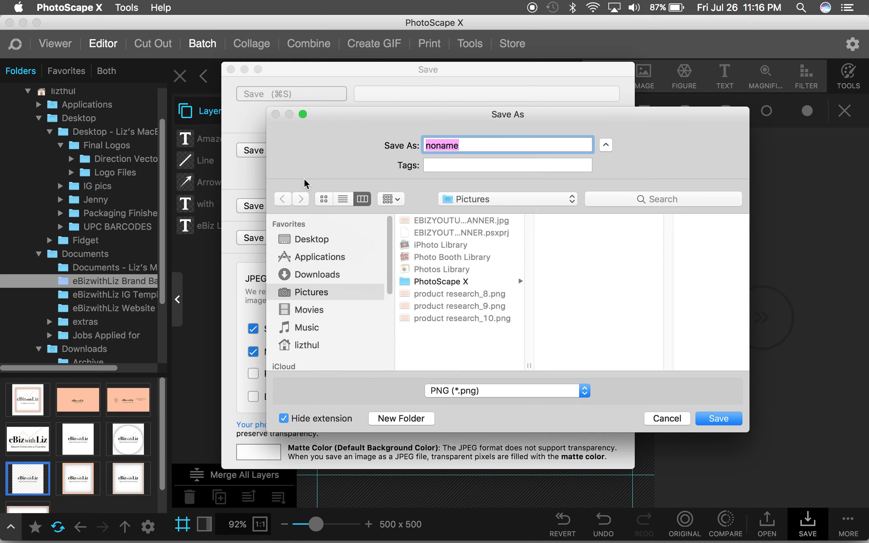
pyautogui.click(307, 239)
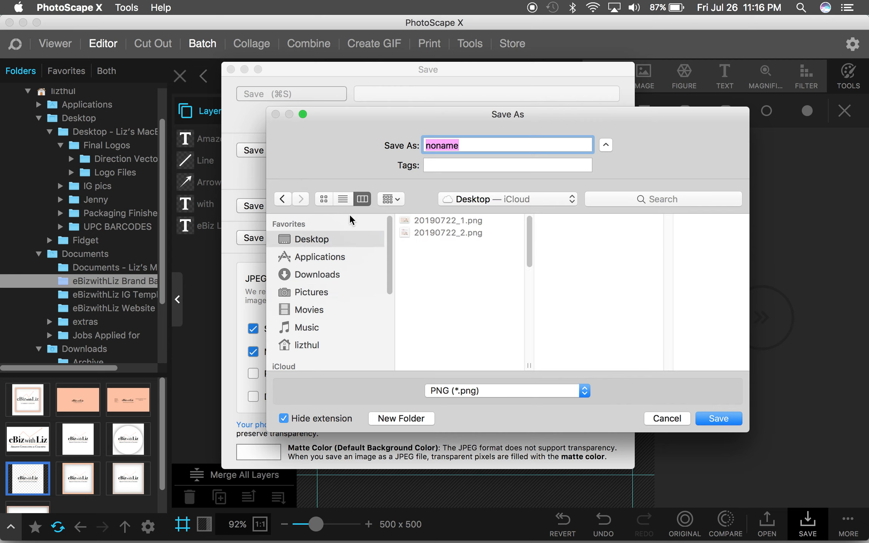
pyautogui.doubleClick(479, 143)
pyautogui.write('t')
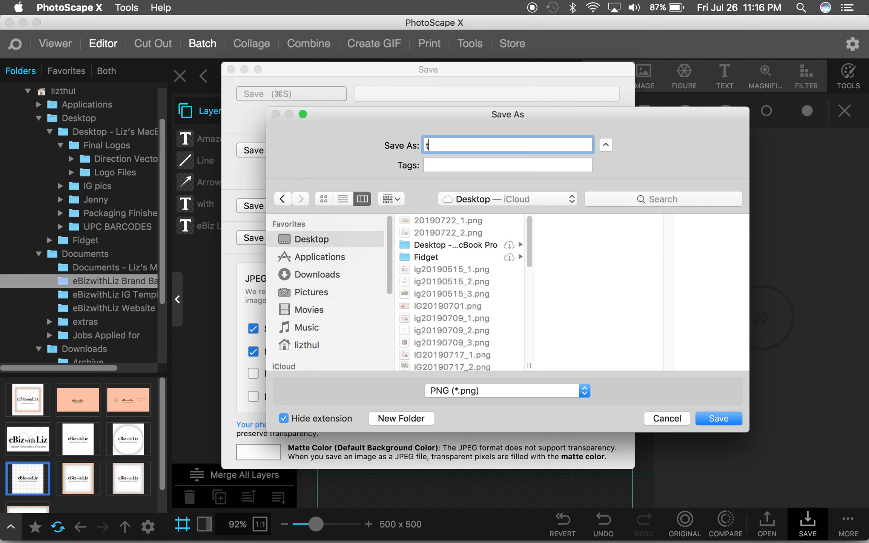
pyautogui.write('utorial')
pyautogui.press('Return')
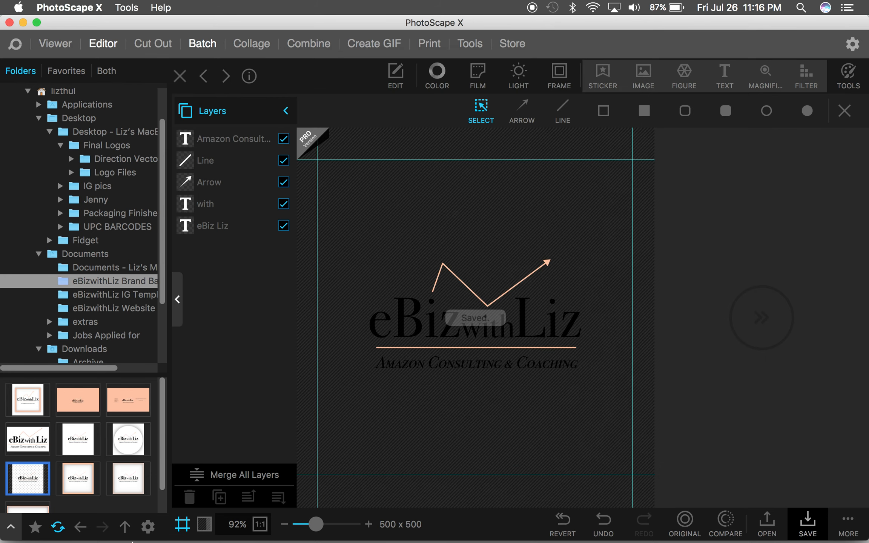
# Switch to the Canva design in Chrome and upload tutorial.png from the Desktop
pyautogui.moveTo(127, 542)
pyautogui.click(96, 536)
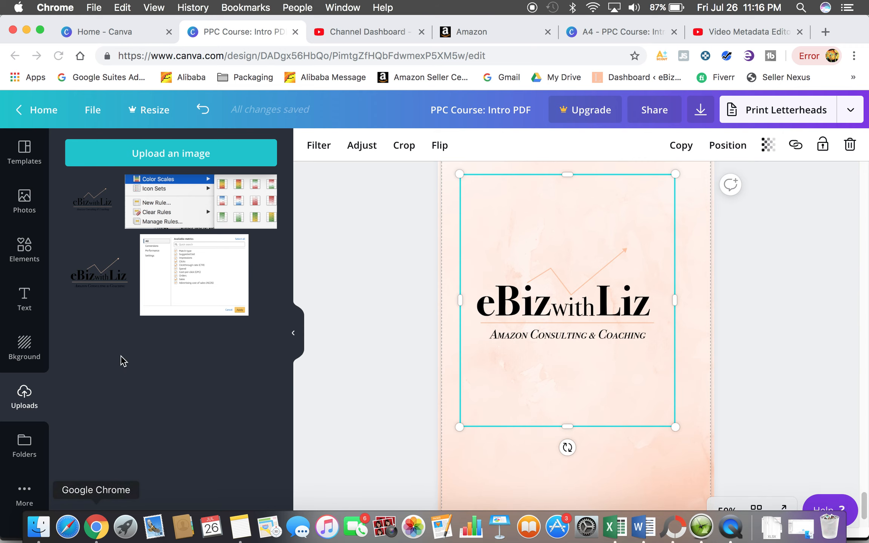
pyautogui.click(140, 156)
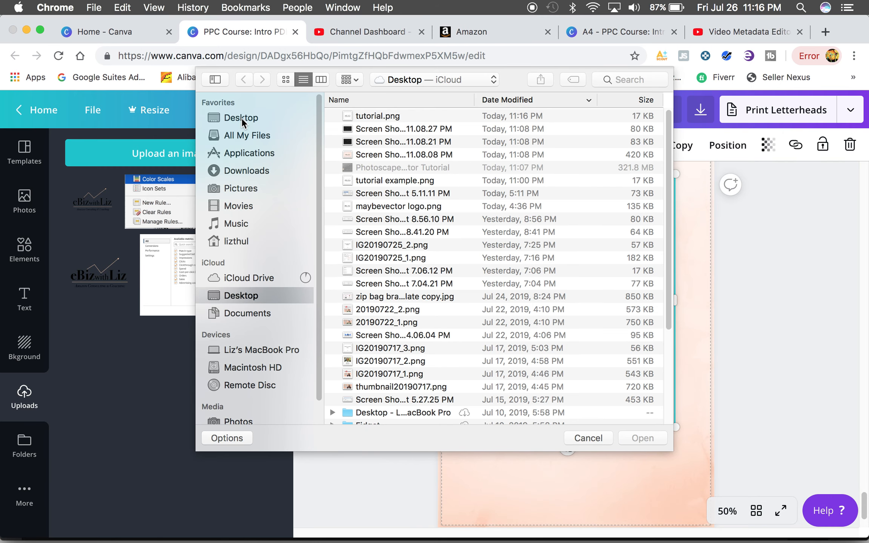
pyautogui.click(242, 117)
pyautogui.click(362, 114)
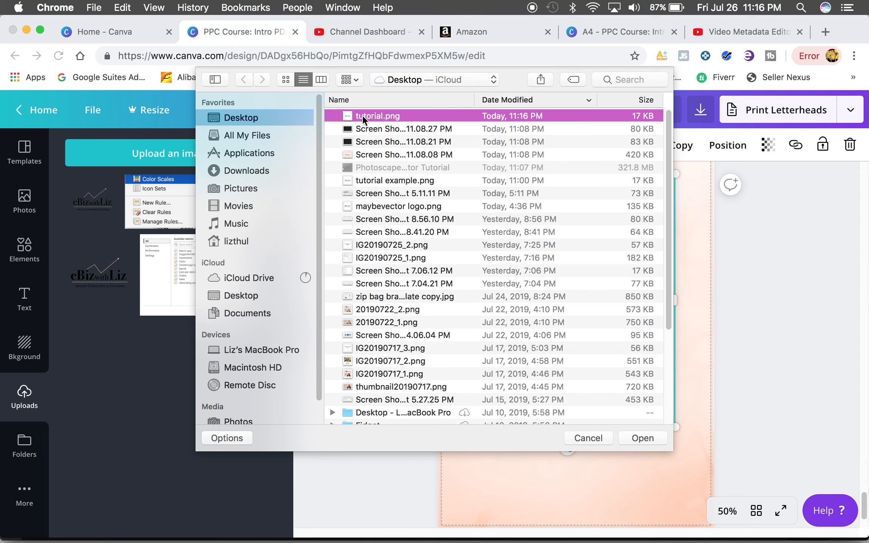
pyautogui.doubleClick(361, 115)
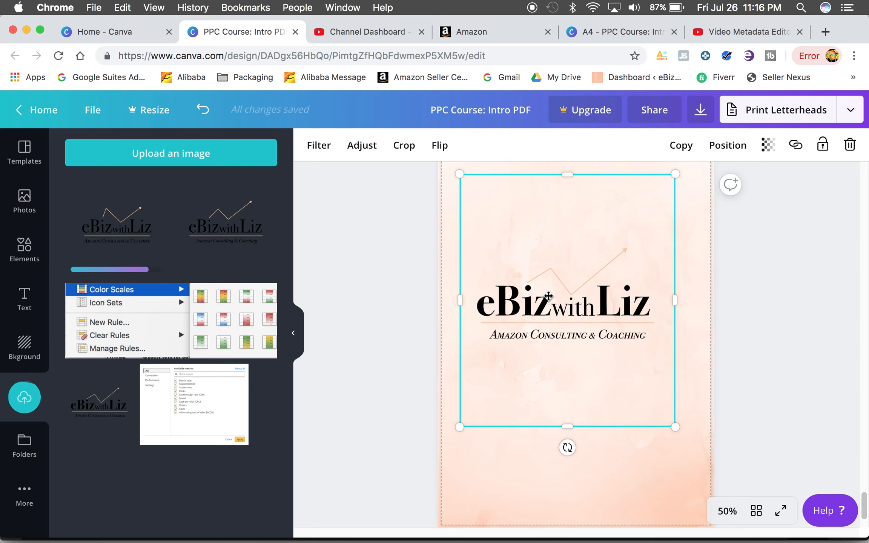
# Replace the old logo on the peach page with the newly uploaded one and shrink it slightly
pyautogui.press('BackSpace')
pyautogui.moveTo(121, 221); pyautogui.dragTo(568, 263)
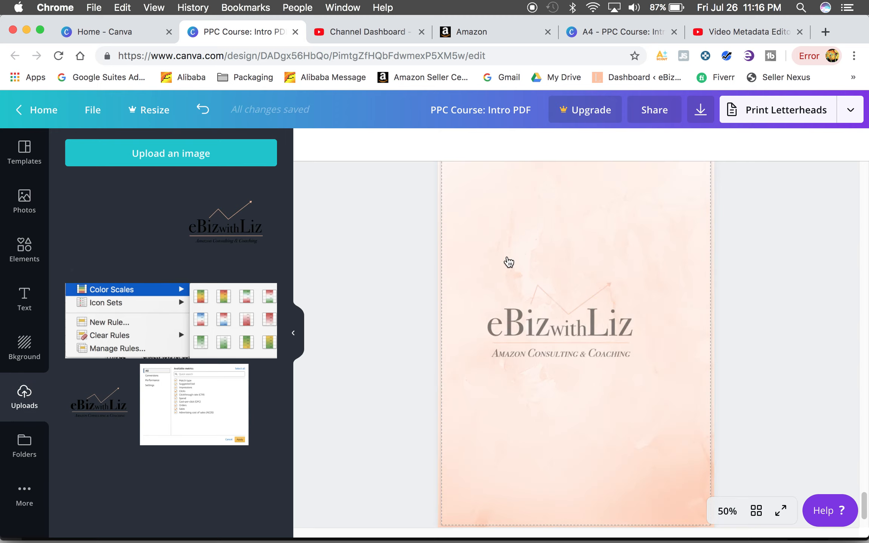
pyautogui.click(507, 262)
pyautogui.moveTo(675, 436); pyautogui.dragTo(637, 402)
# Recolor the page's peach watercolor background to bright blue and shift the logo slightly right toward the page's center
pyautogui.click(583, 438)
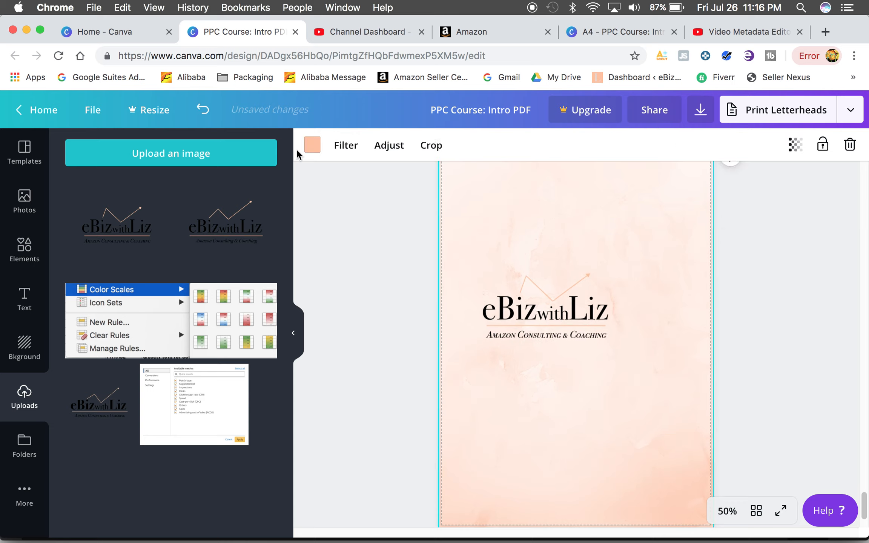
pyautogui.click(312, 145)
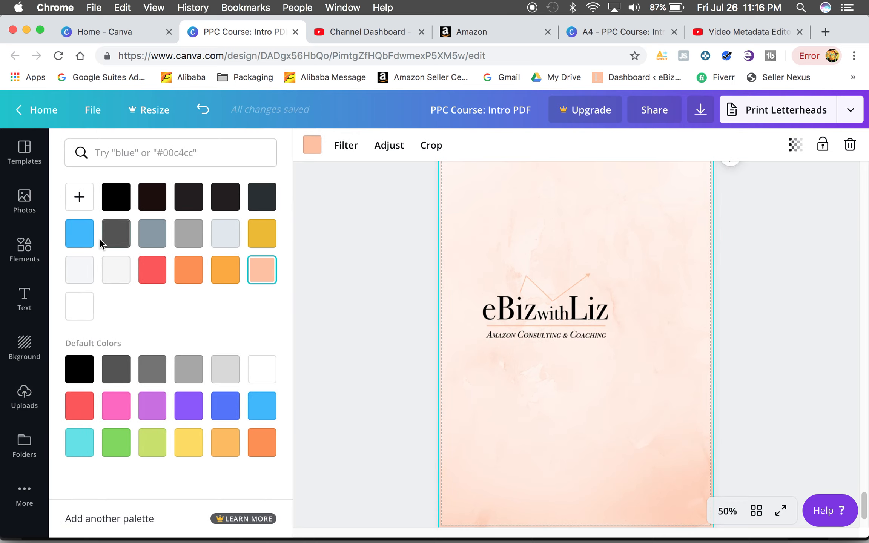
pyautogui.click(81, 237)
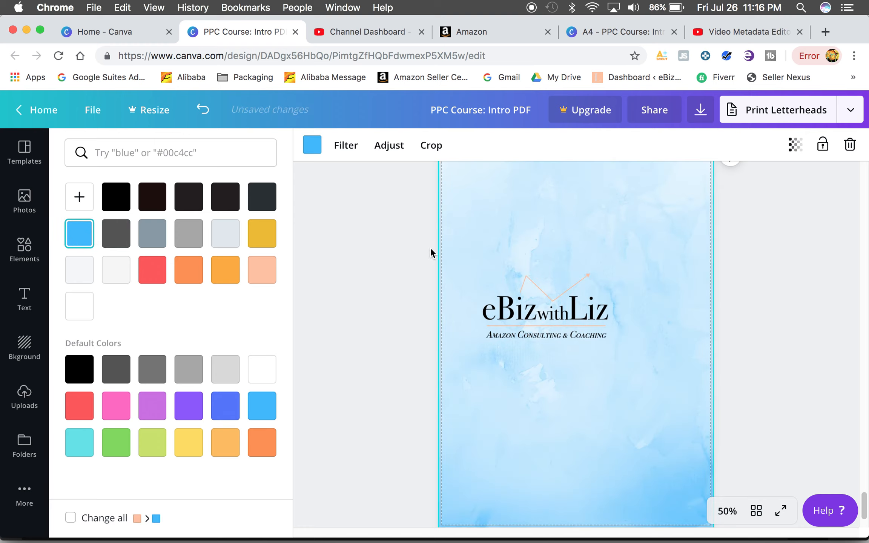
pyautogui.click(565, 319)
pyautogui.moveTo(566, 319); pyautogui.dragTo(590, 319)
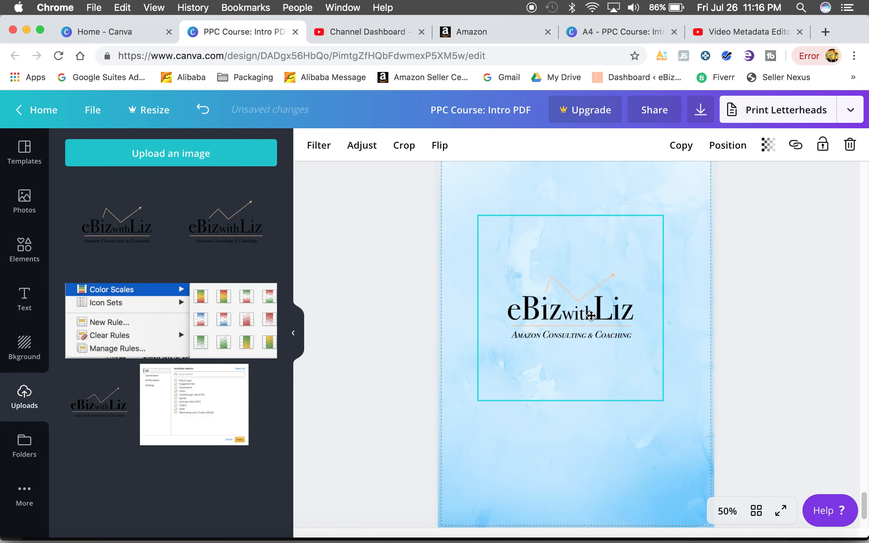